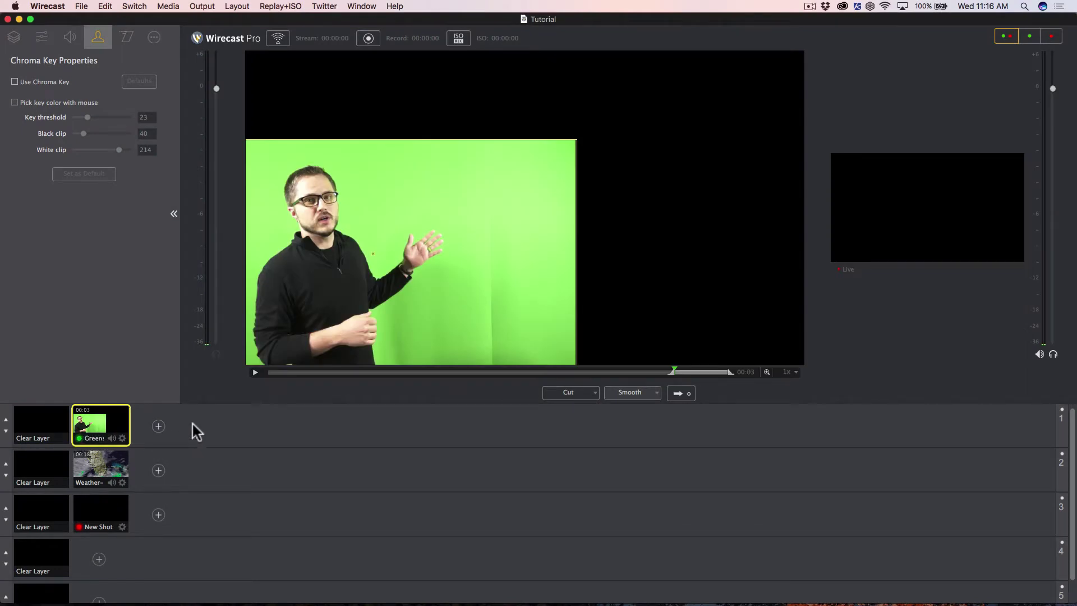
Step: Enable Use Chroma Key on the Green shot, then select the Weather shot
left_click(15, 81)
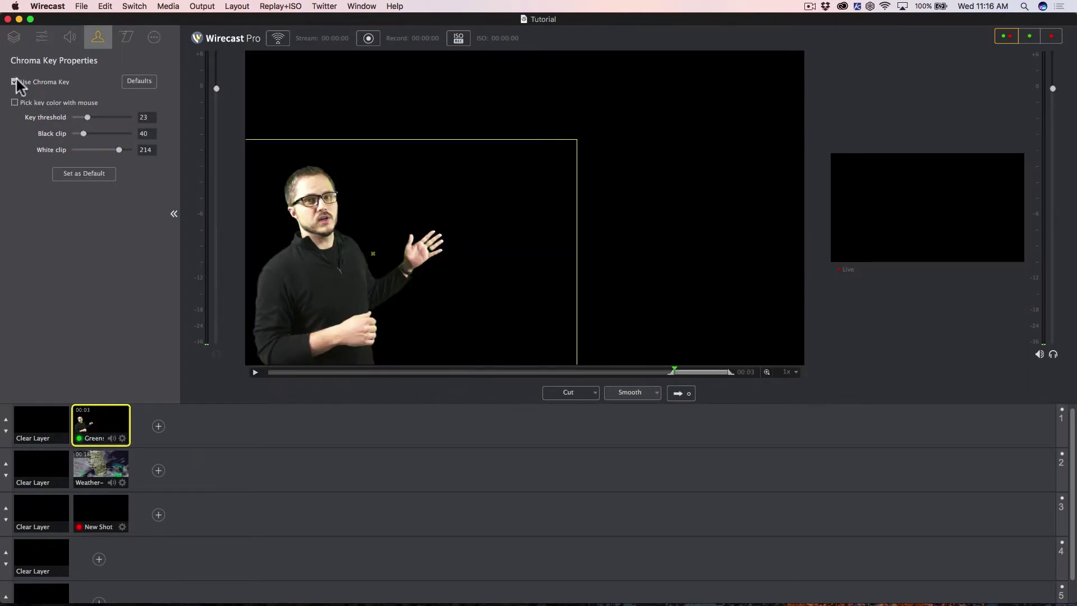
left_click(107, 466)
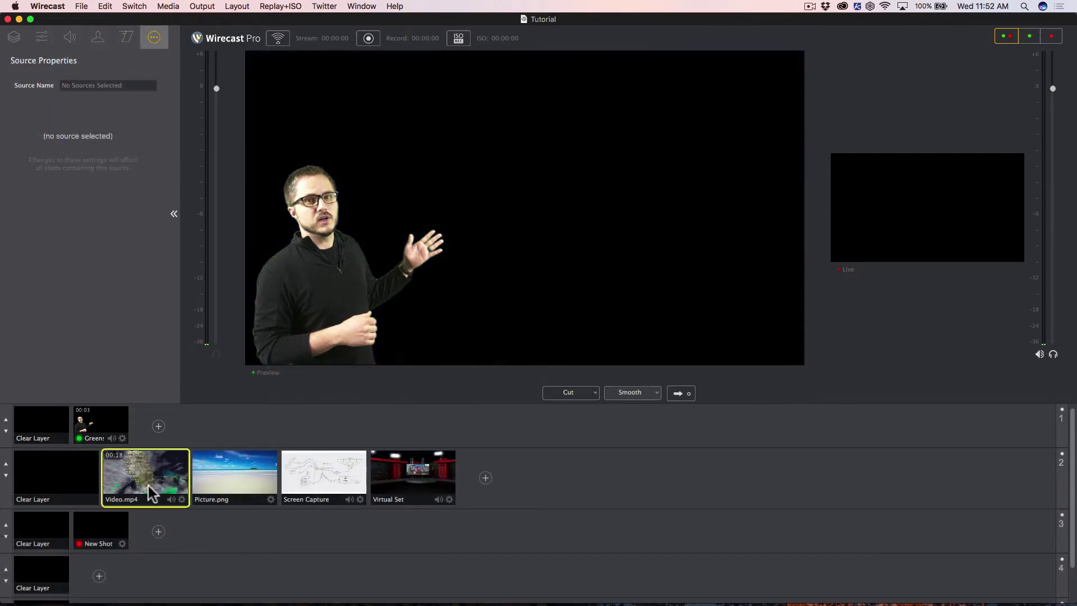
Step: Preview the Video.mp4, Picture.png, Screen Capture and Virtual Set backgrounds behind the presenter
left_click(151, 493)
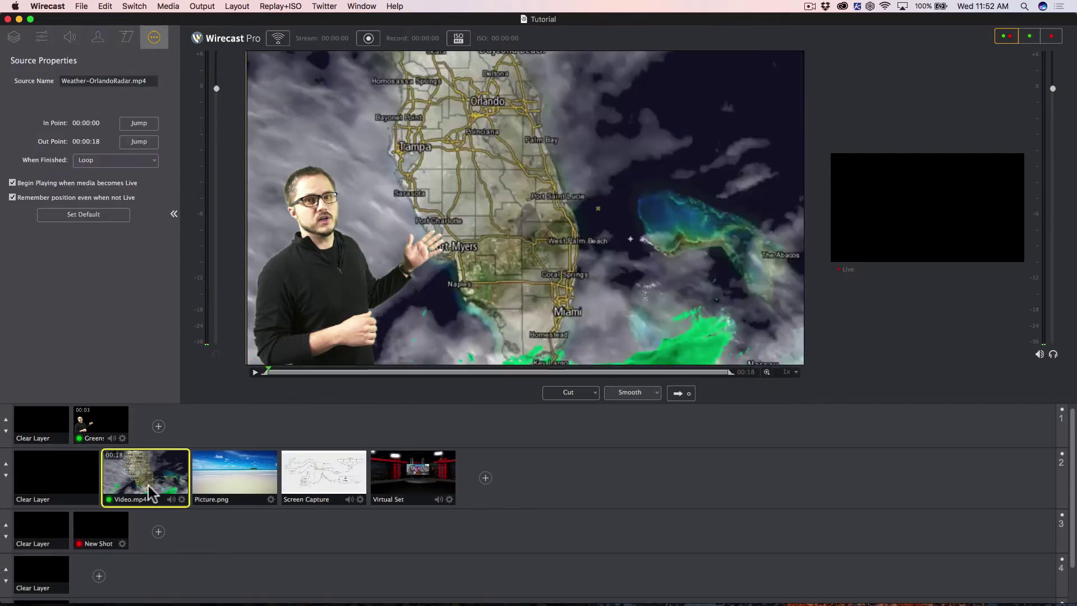
left_click(240, 496)
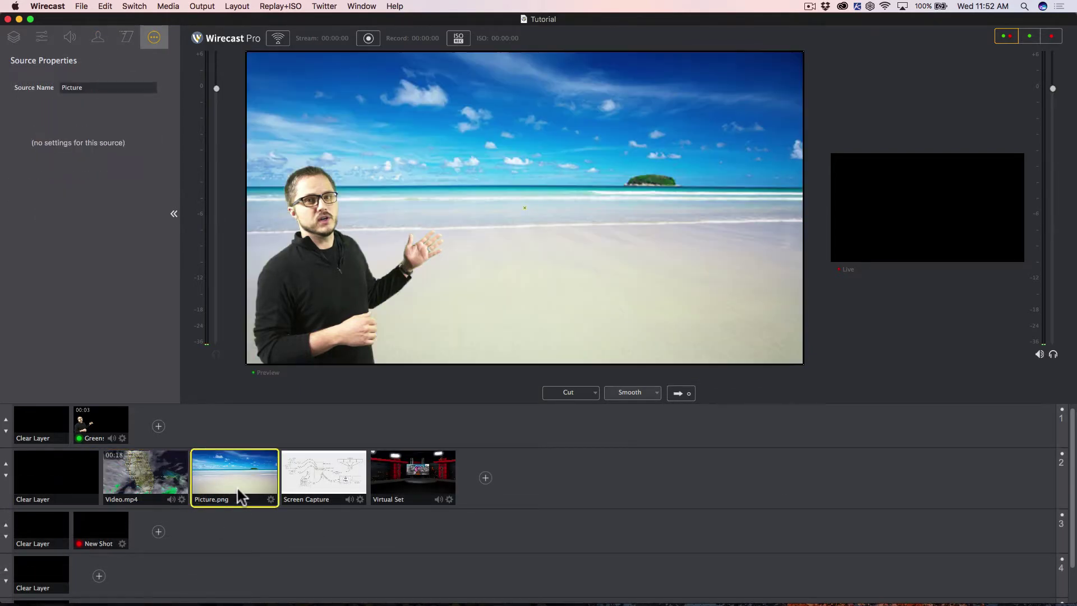
left_click(328, 497)
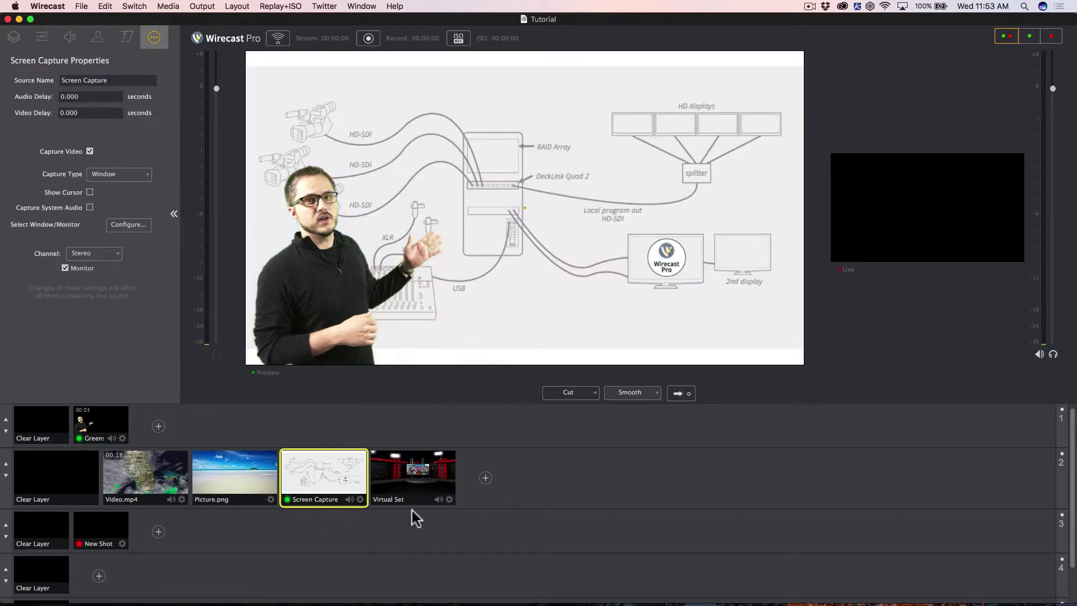
left_click(420, 495)
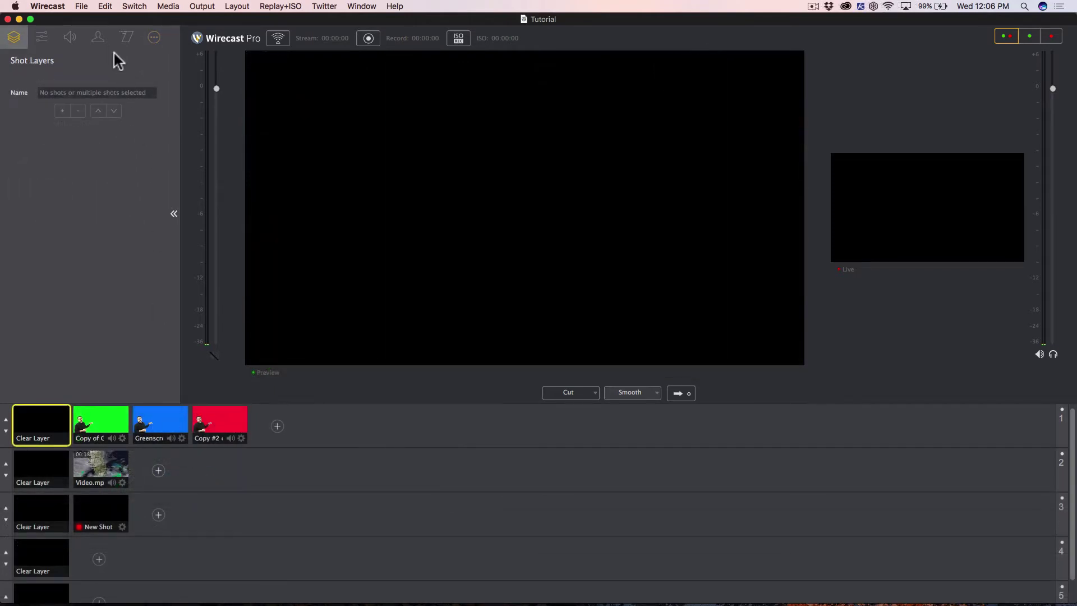
Step: In Chroma Key settings, view the green, blue and red presenter shots, then key the shirt picture
left_click(98, 37)
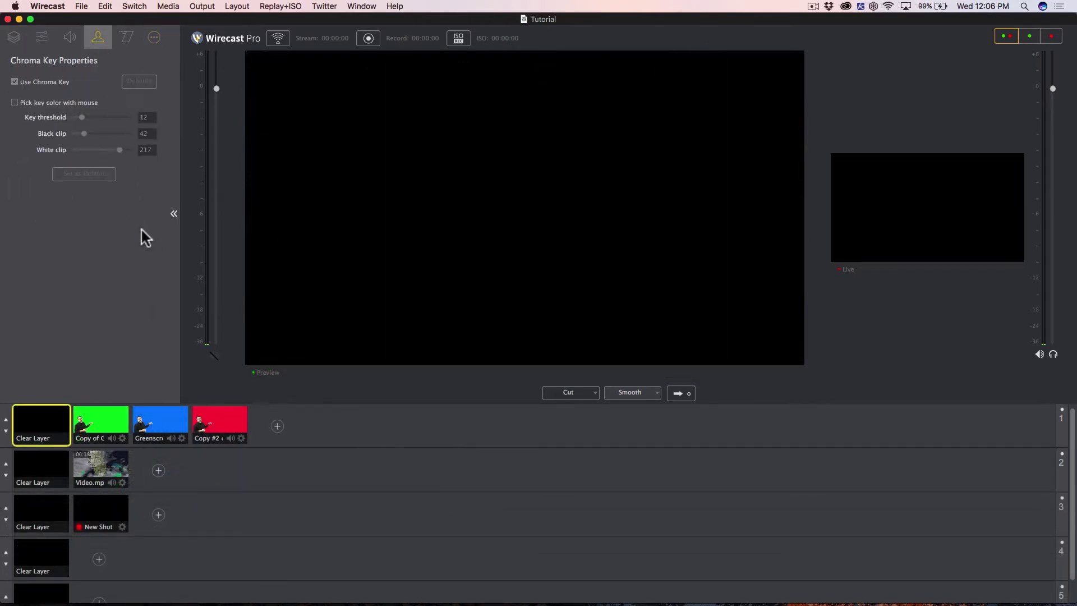
left_click(101, 433)
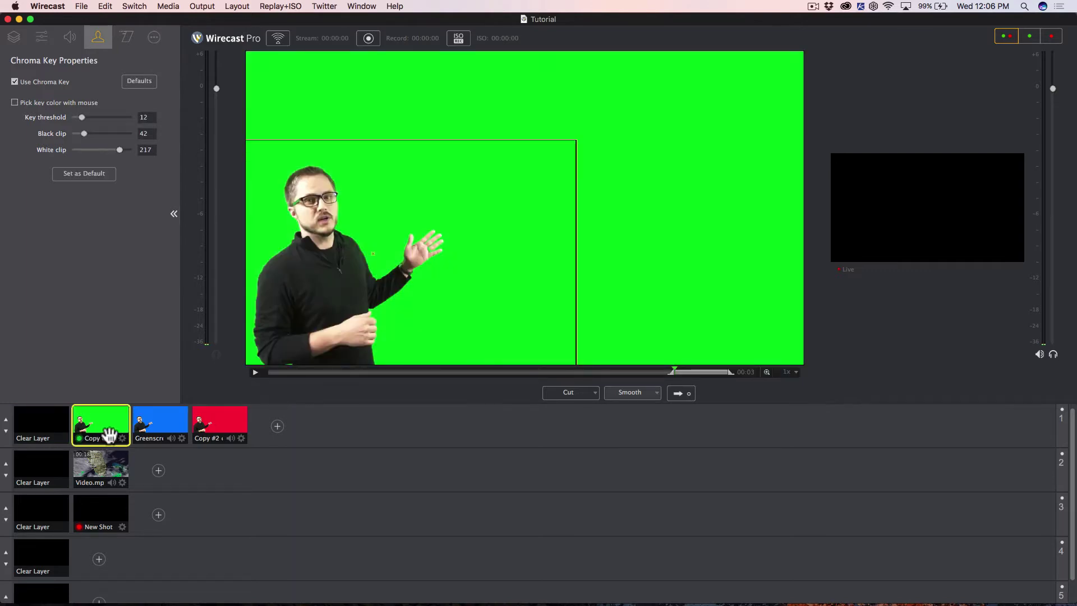
left_click(155, 437)
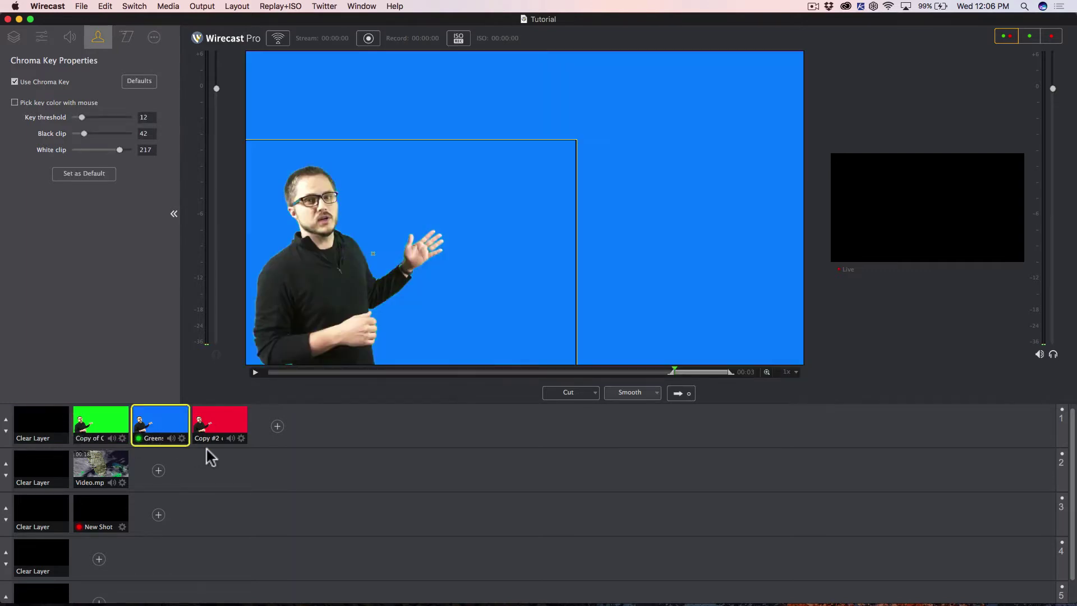
left_click(221, 440)
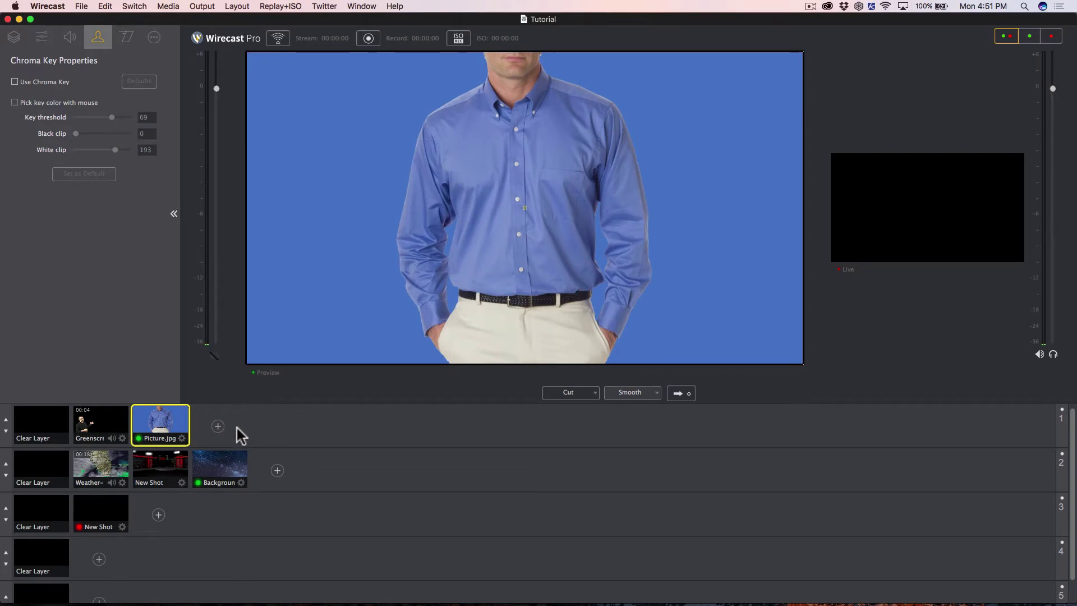
left_click(15, 82)
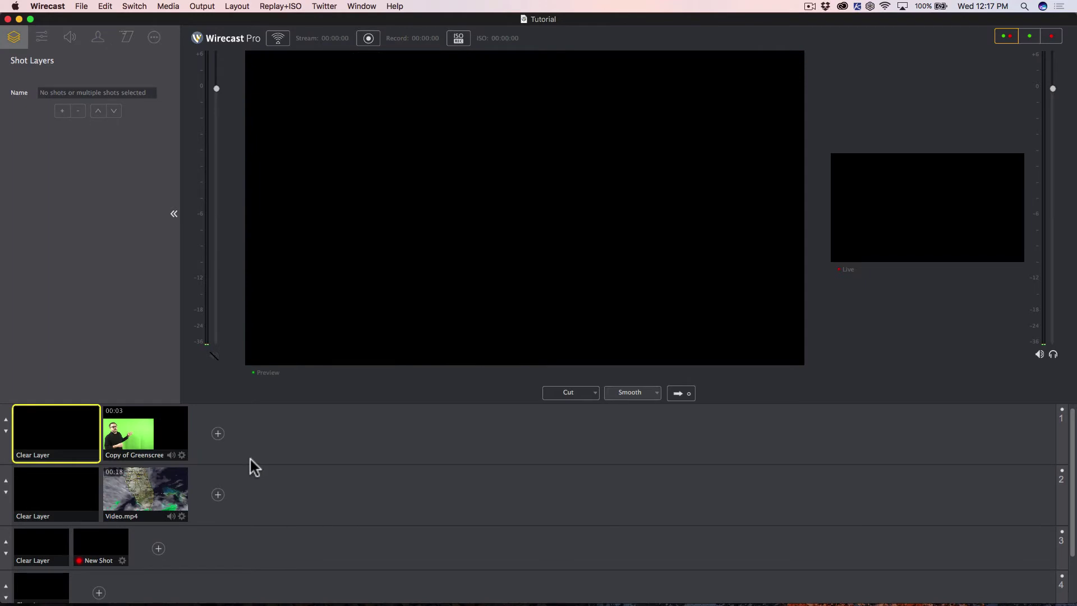
Step: Select Copy of Greenscreen and Video.mp4, then enable Use Chroma Key on the presenter
left_click(137, 453)
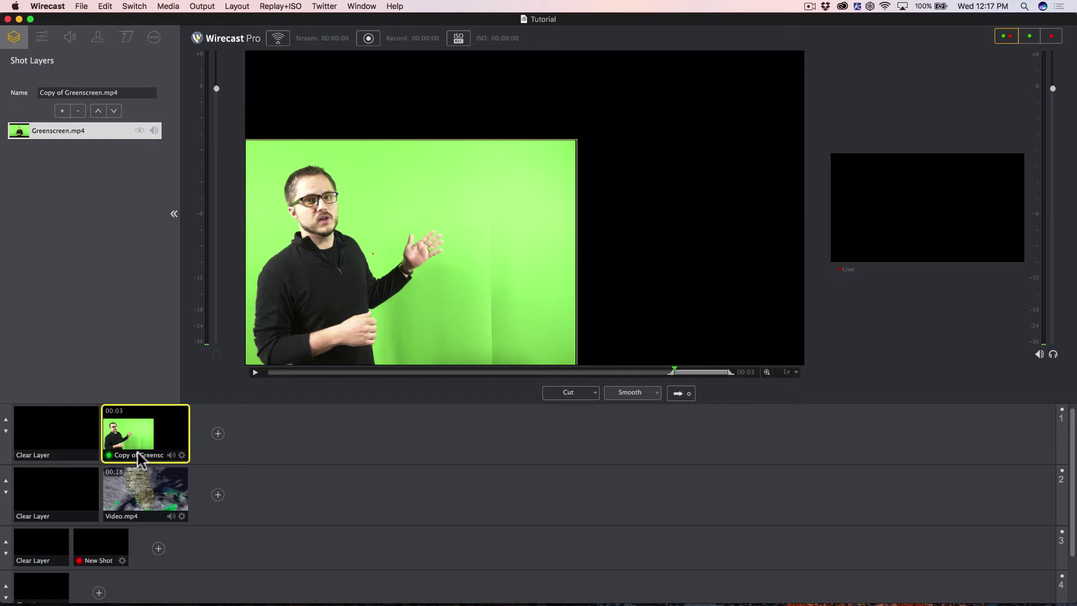
left_click(147, 522)
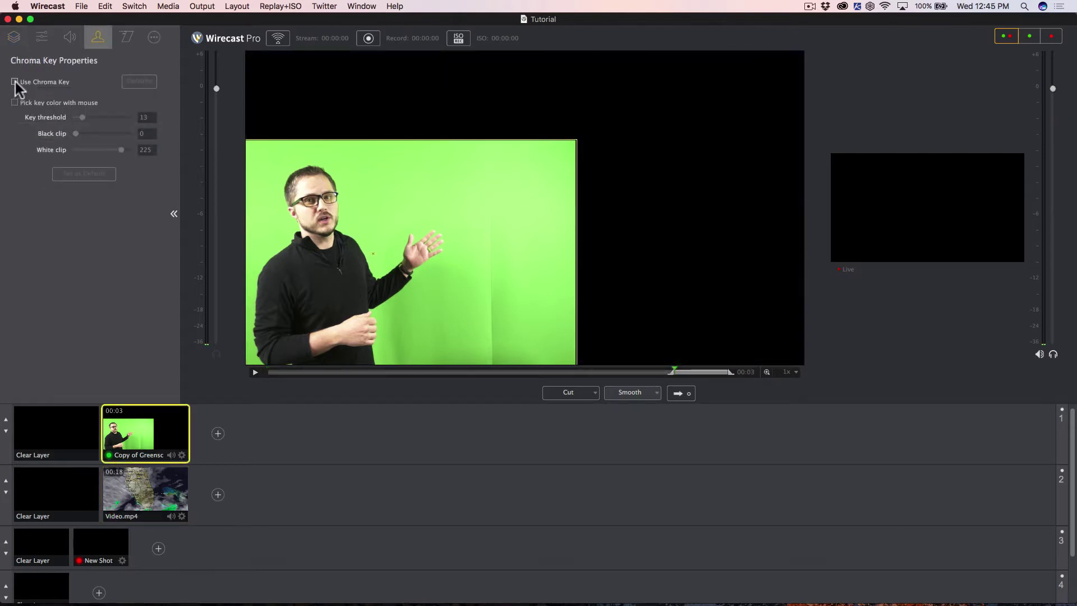
left_click(15, 82)
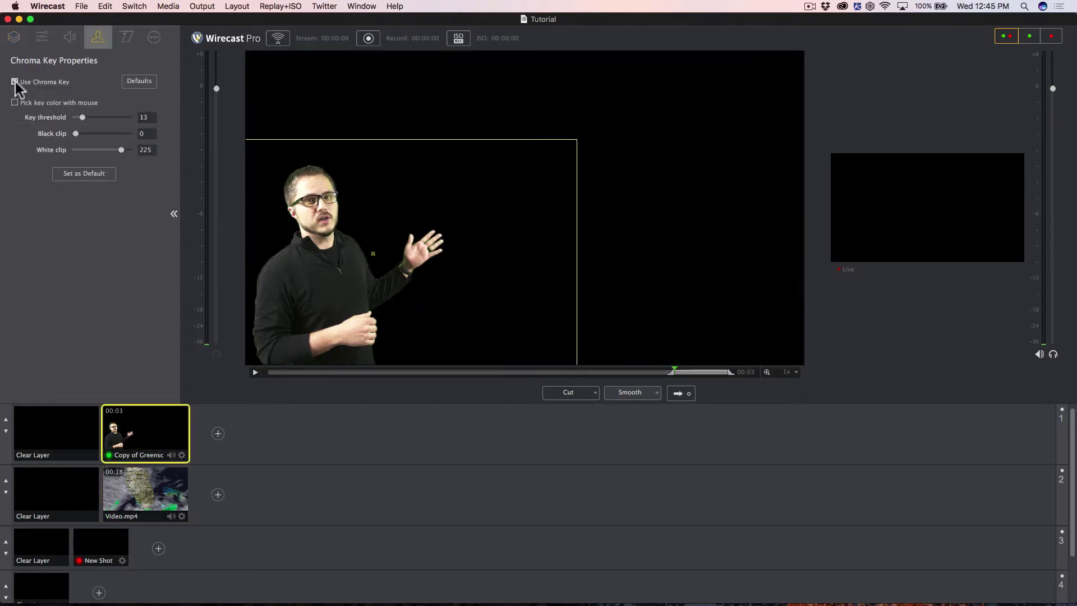
Step: Add a new Moonlight virtual-set shot to layer 2
left_click(217, 494)
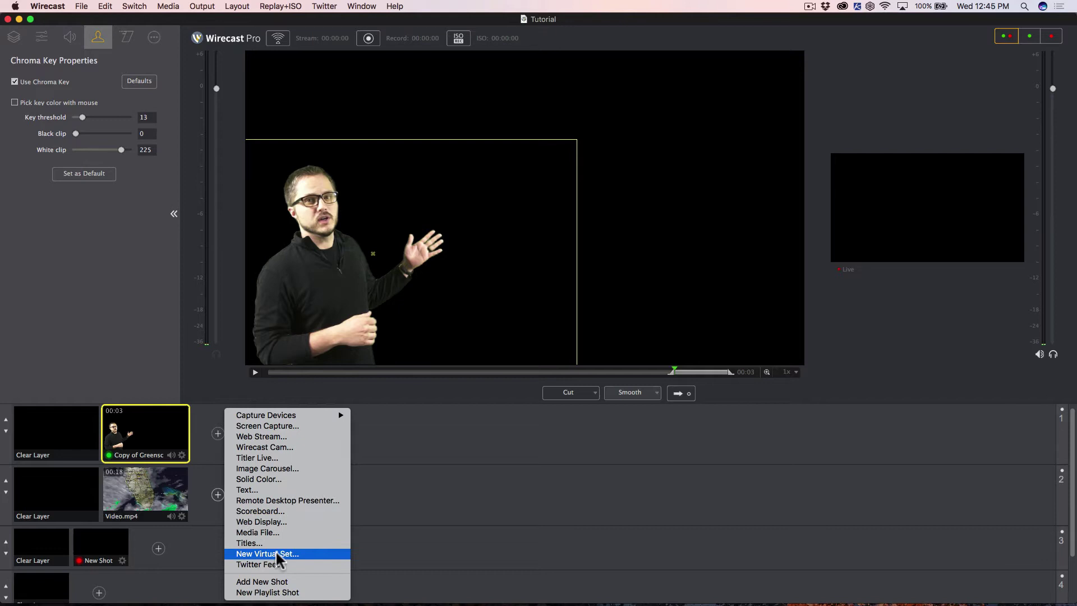
left_click(275, 553)
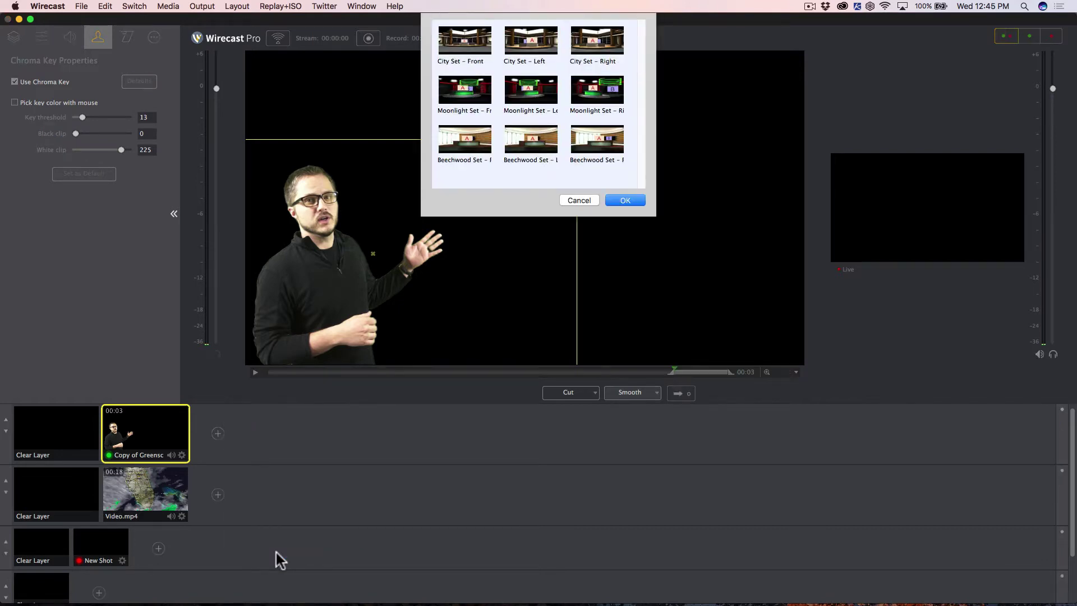
double_click(467, 93)
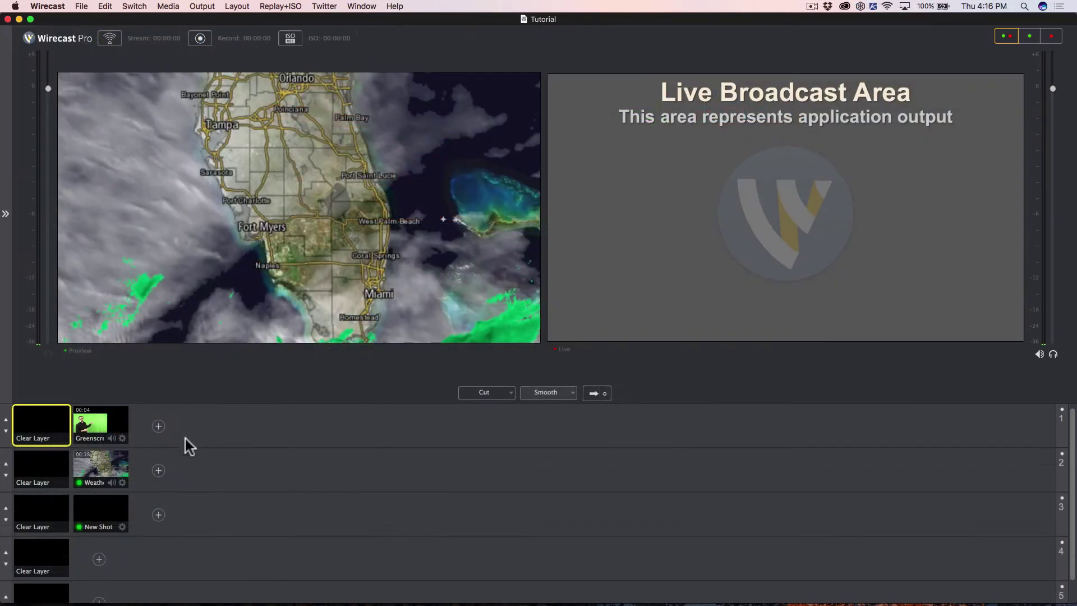
Step: Check Use Chroma Key in the Greenscreen shot's Chroma Key properties
double_click(97, 434)
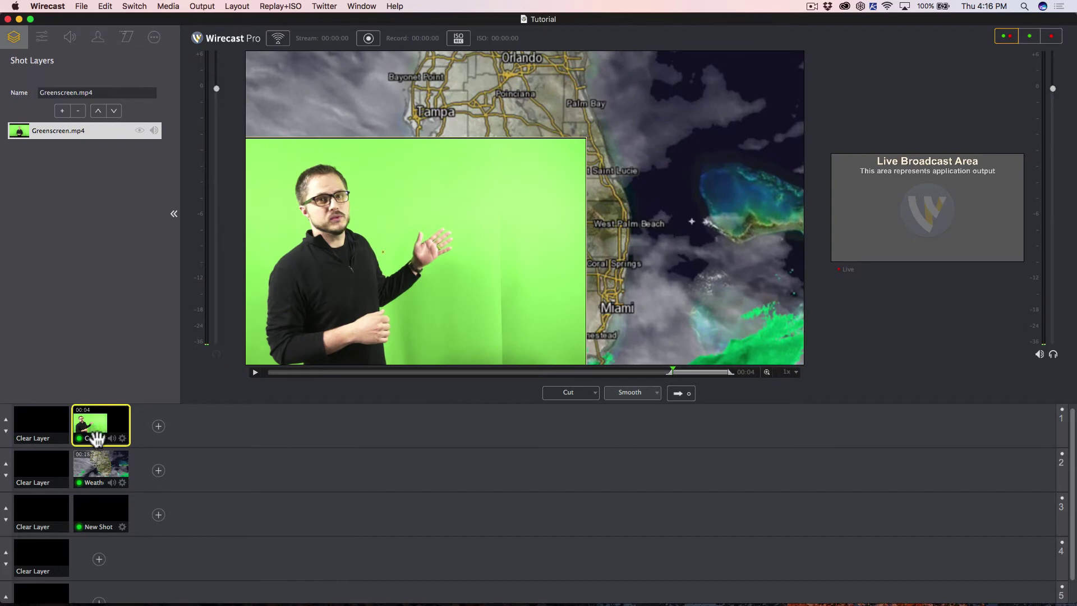
left_click(100, 39)
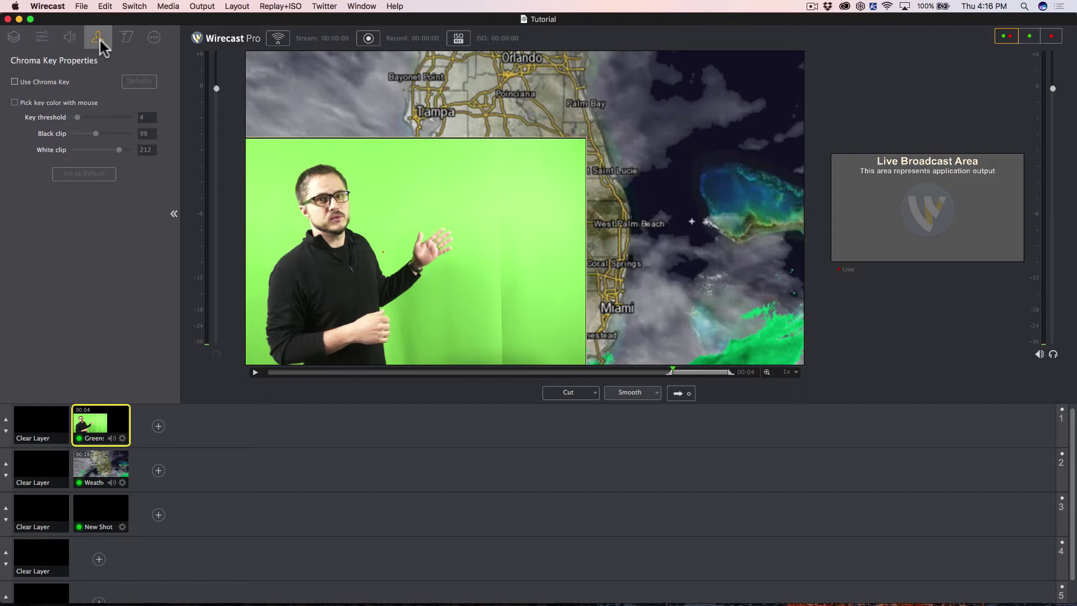
left_click(14, 82)
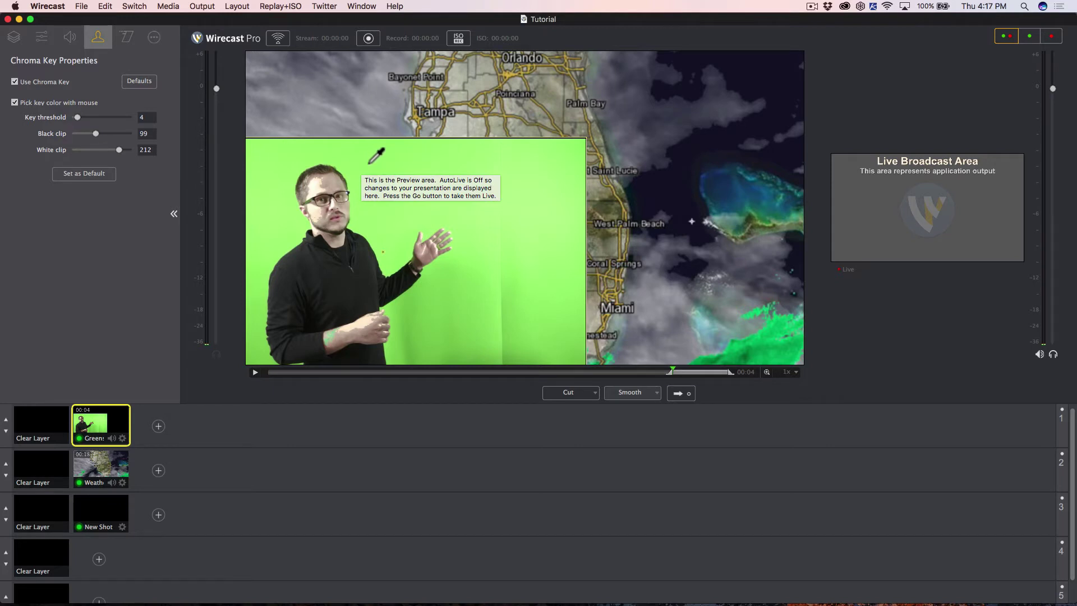
Step: Sample the green backdrop in the preview as the key colour
left_click(369, 163)
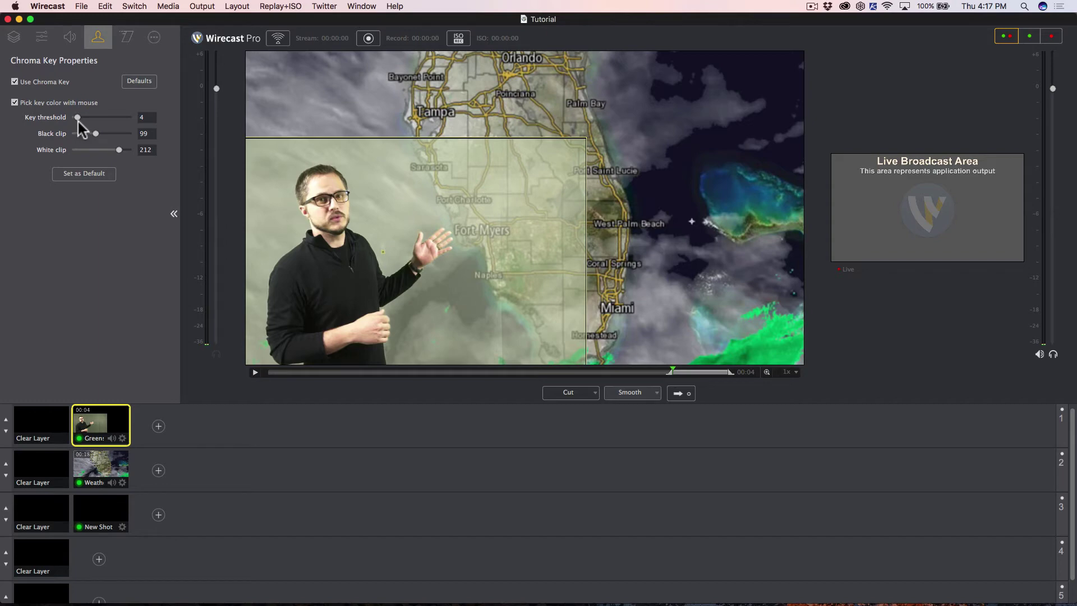
Step: Drop the Key threshold to 0, then raise it to about 12
left_click_drag(78, 121, 76, 124)
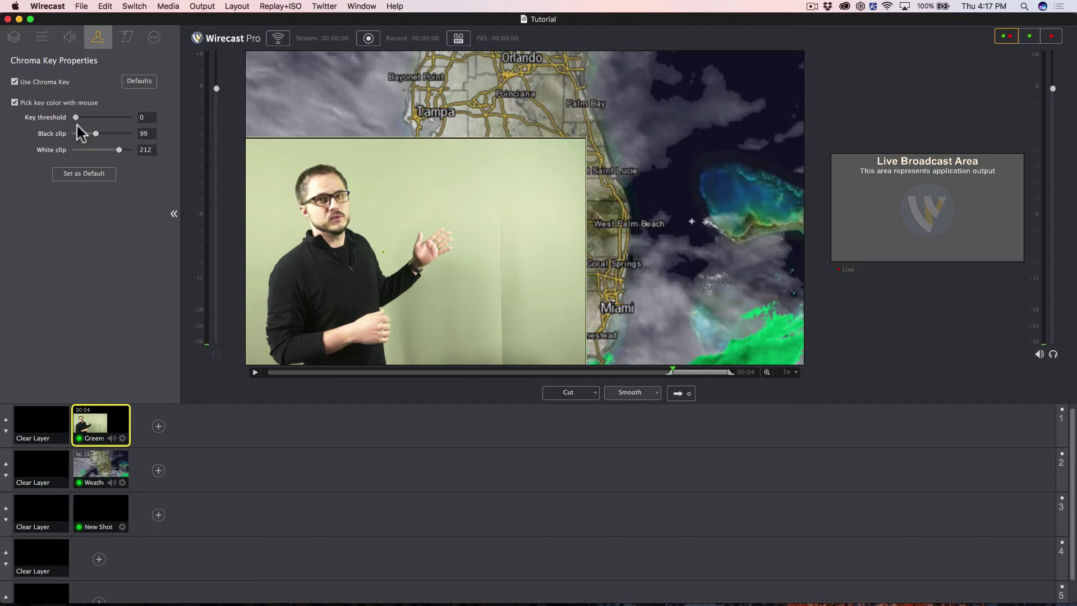
left_click_drag(76, 119, 82, 120)
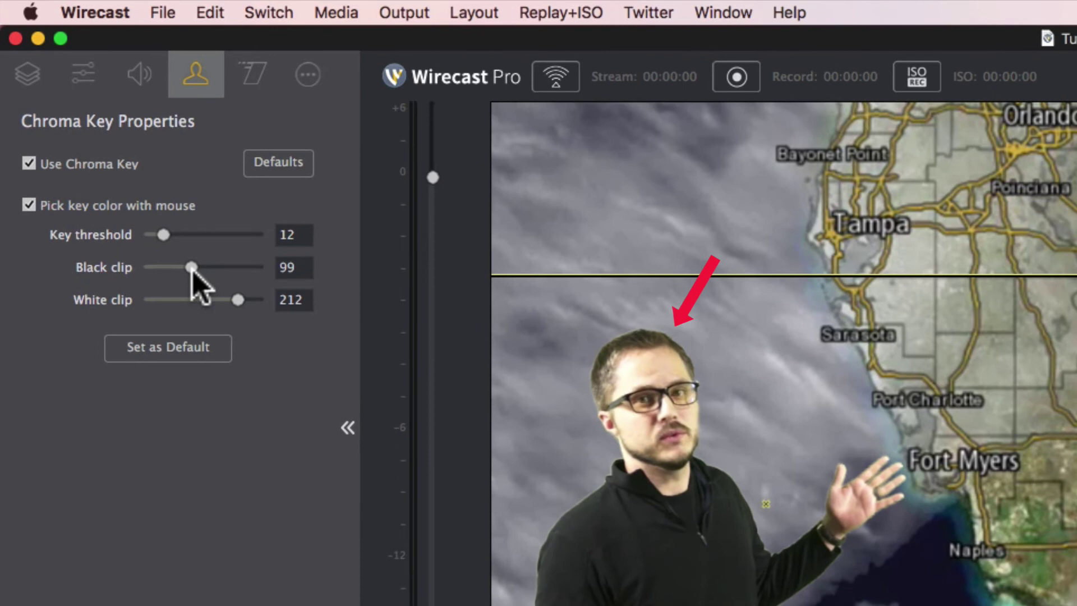
Step: Nudge the Black clip slider left to about 96
mouse_move(193, 269)
left_mouse_down()
mouse_move(134, 271)
mouse_move(221, 275)
mouse_move(192, 271)
left_mouse_up()
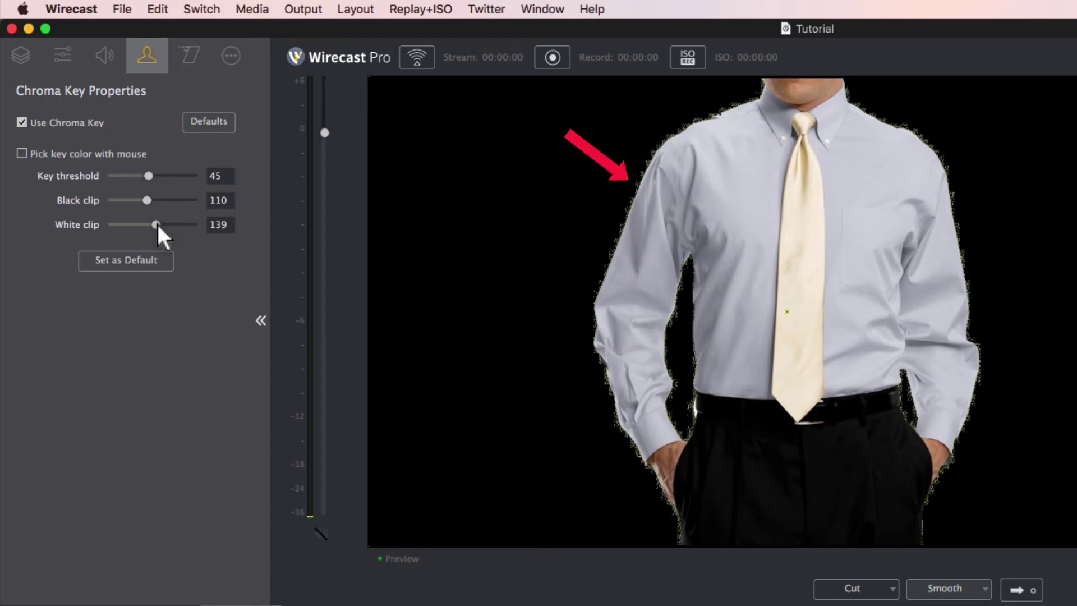
Step: Raise White clip to 255 and save the key settings as the default
left_click_drag(157, 224, 194, 228)
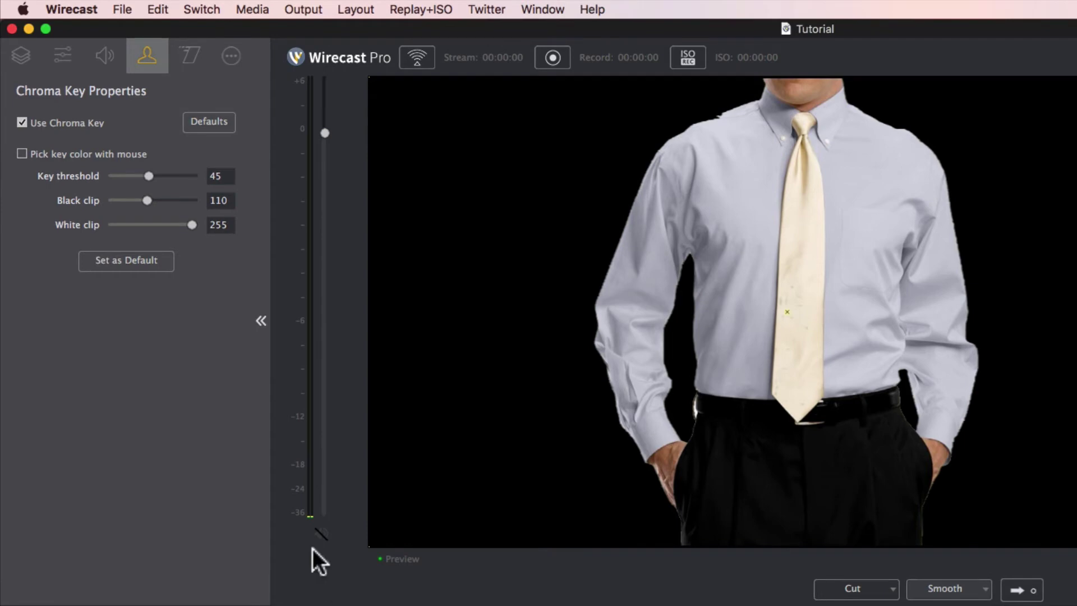
left_click(146, 260)
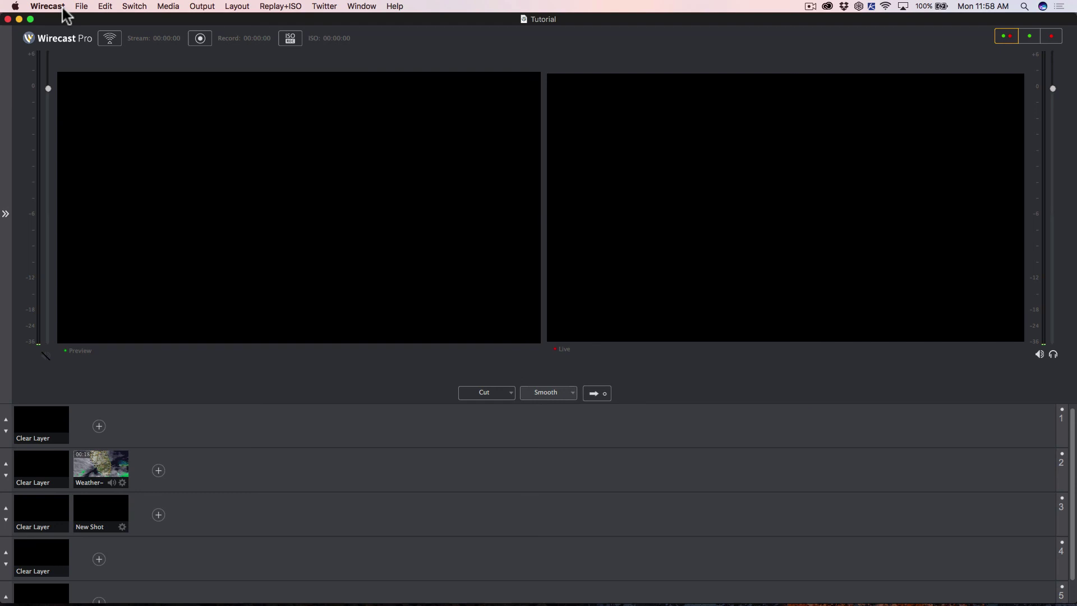
Step: Visit Wirecast Preferences (Advanced), then enable Use Chroma Key on the Greenscreen shot
left_click(47, 6)
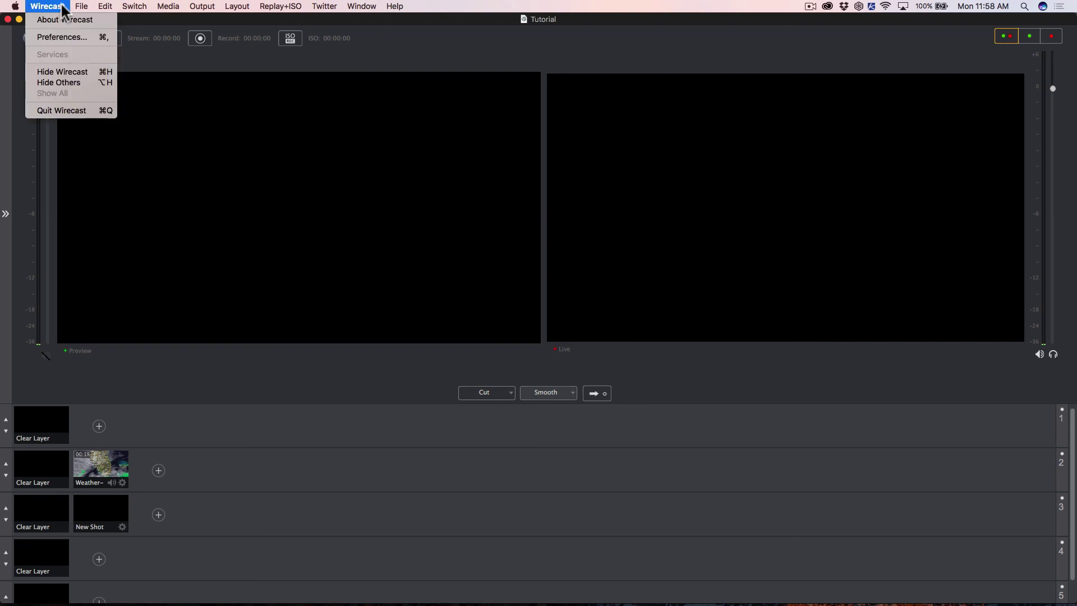
left_click(88, 38)
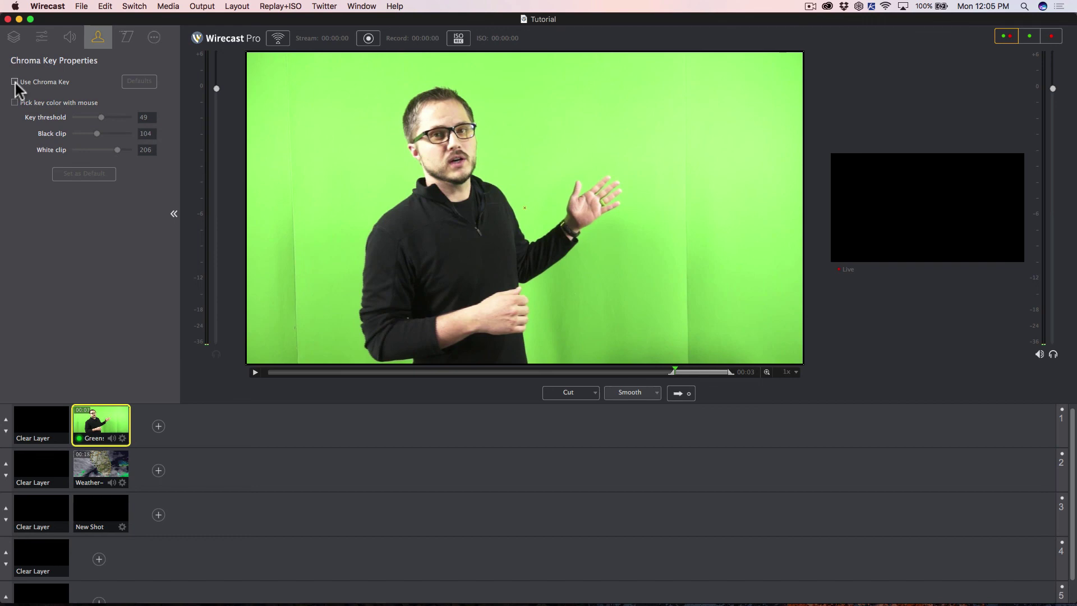
left_click(15, 82)
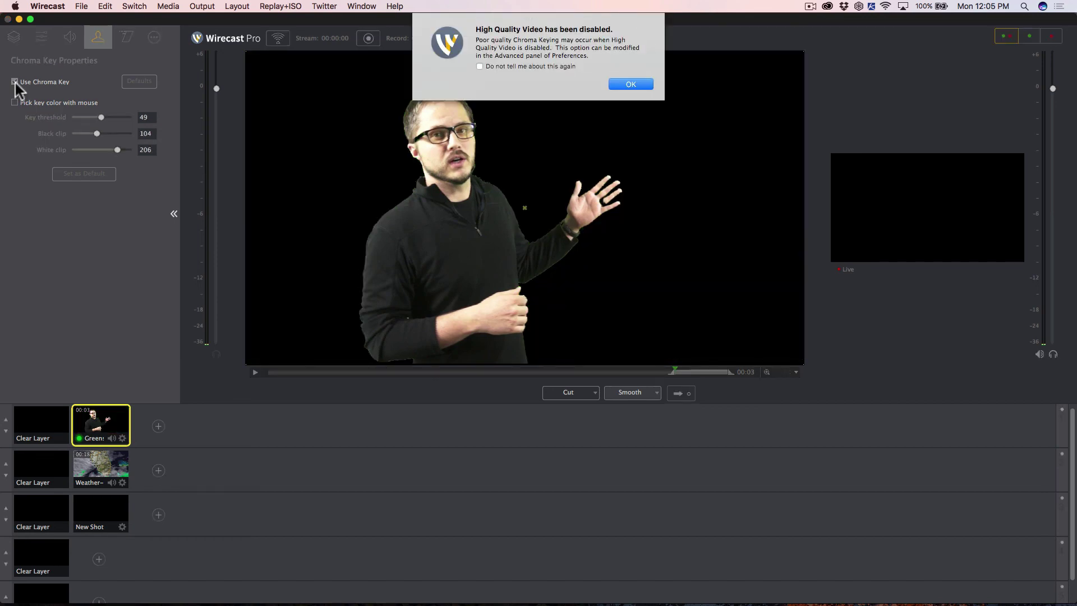